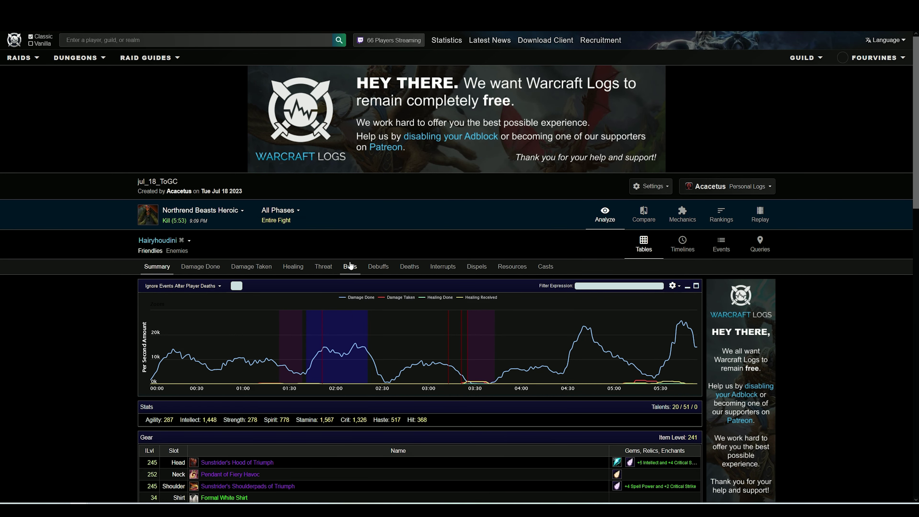
Show the Buffs tab for the Northrend Beasts Heroic kill, down to Damage Buffs with Flask of the Frost Wyrm at 100.00%.
left_click(351, 267)
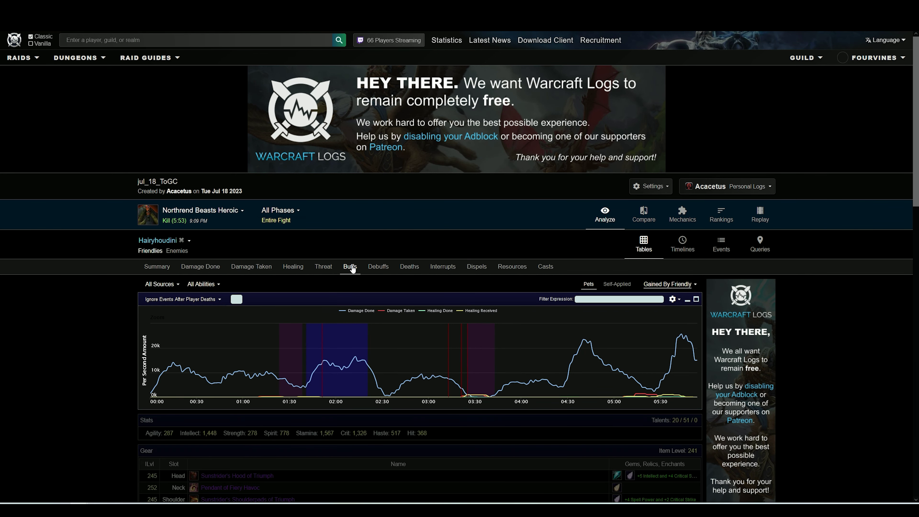
scroll(95, 273, "down", 5)
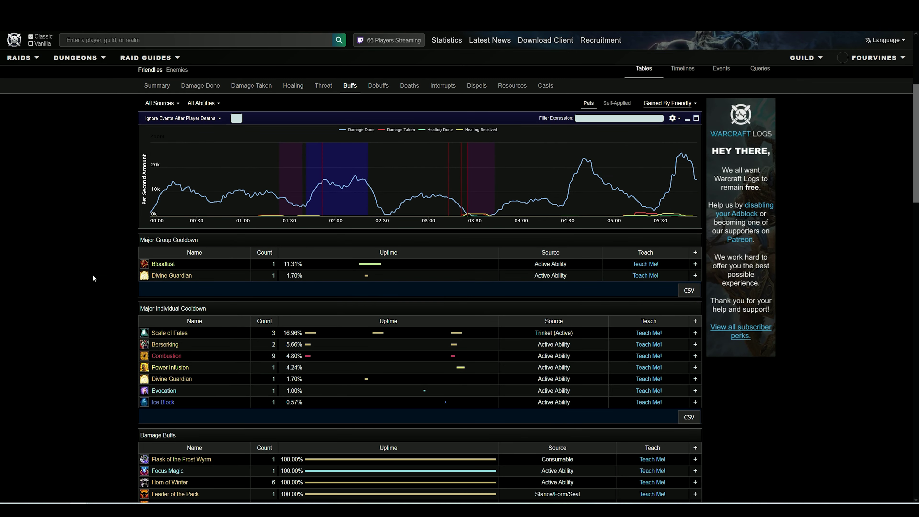
scroll(93, 278, "down", 1)
scroll(92, 278, "up", 1)
scroll(93, 278, "down", 1)
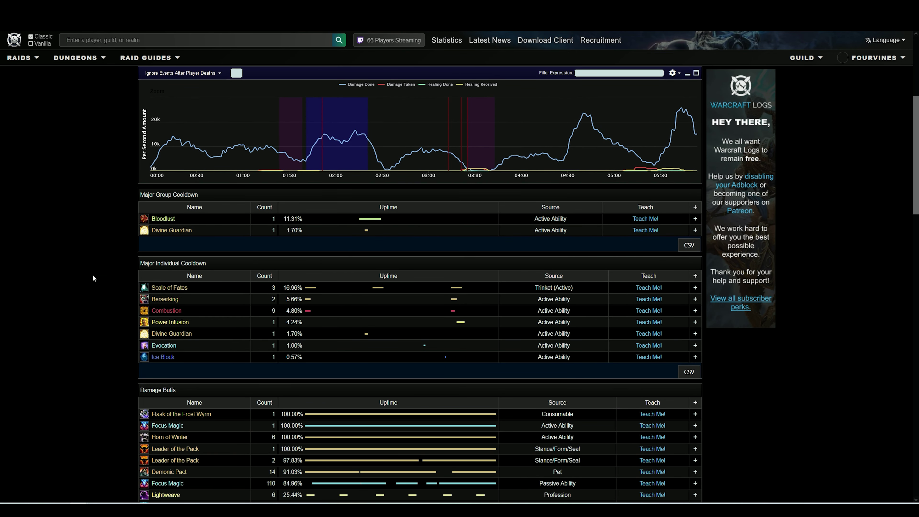
scroll(94, 279, "down", 1)
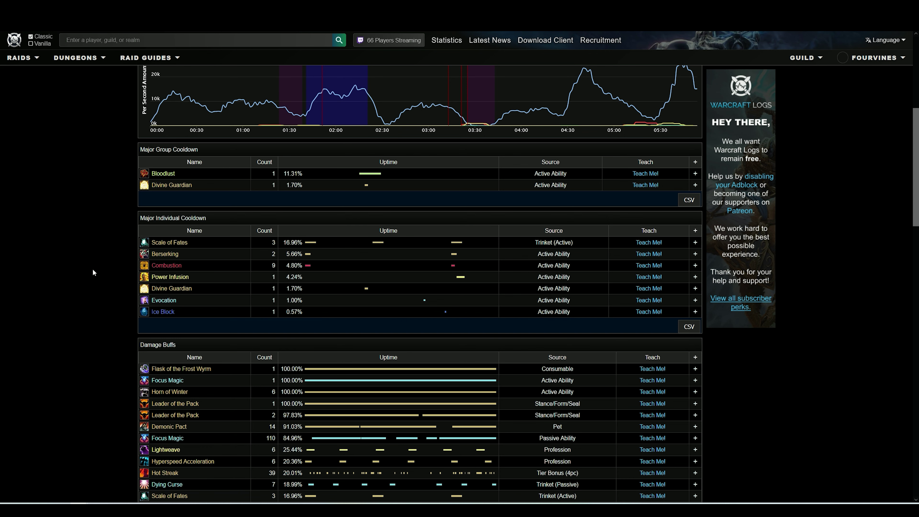
scroll(93, 269, "down", 2)
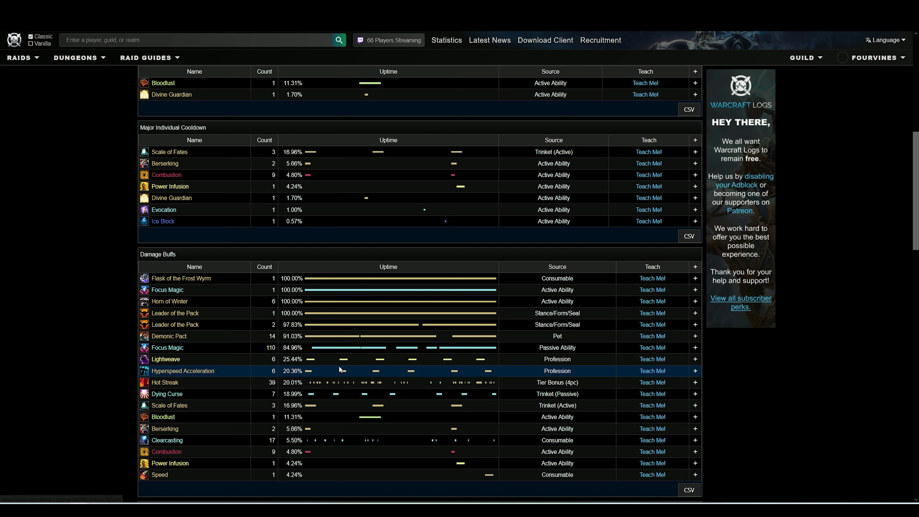
mouse_move(144, 372)
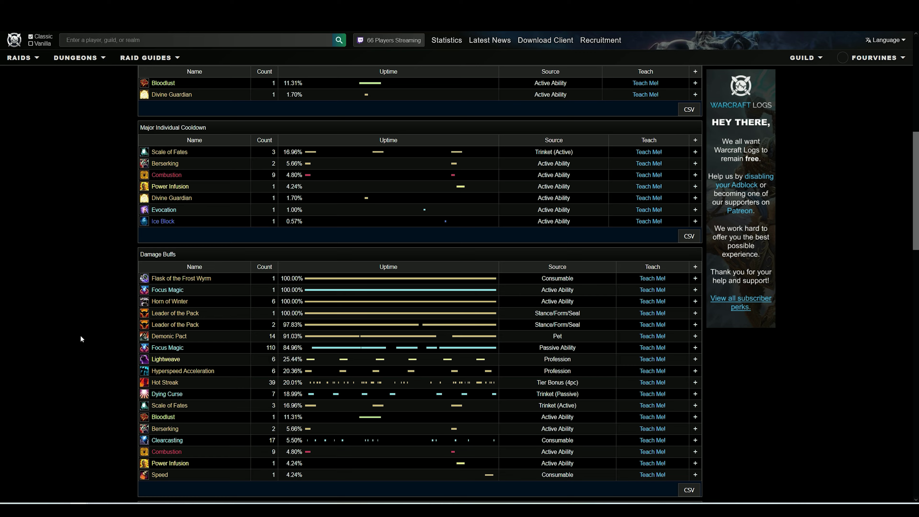
Switch the report's fight selection to the Lord Jaraxxus Heroic kill.
scroll(82, 339, "up", 1)
scroll(89, 342, "up", 1)
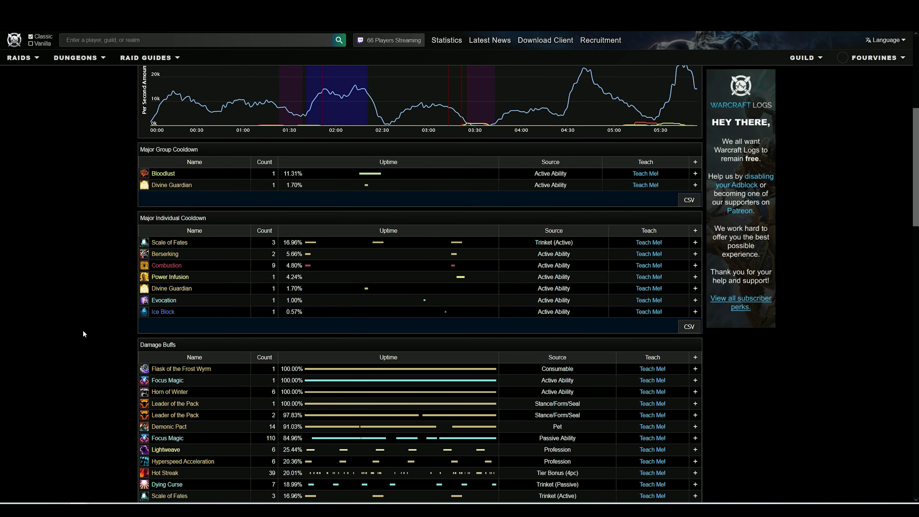
scroll(75, 362, "up", 6)
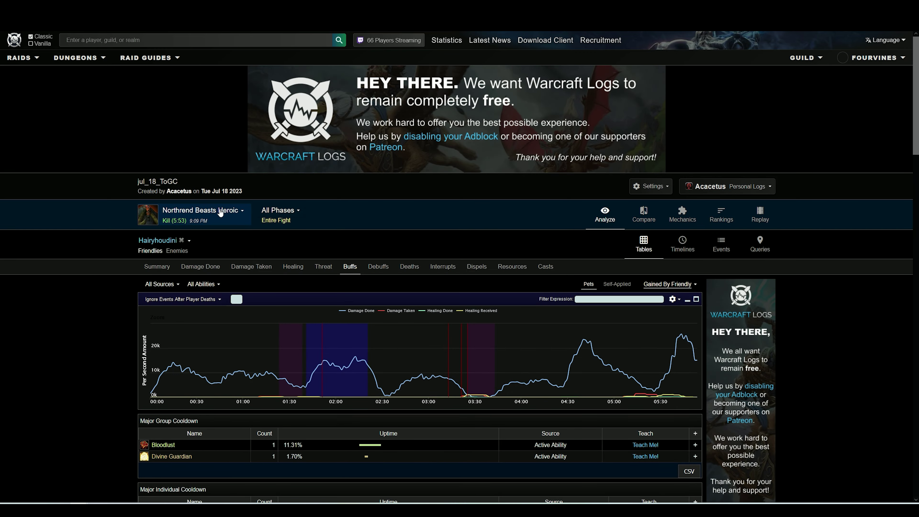
left_click(233, 213)
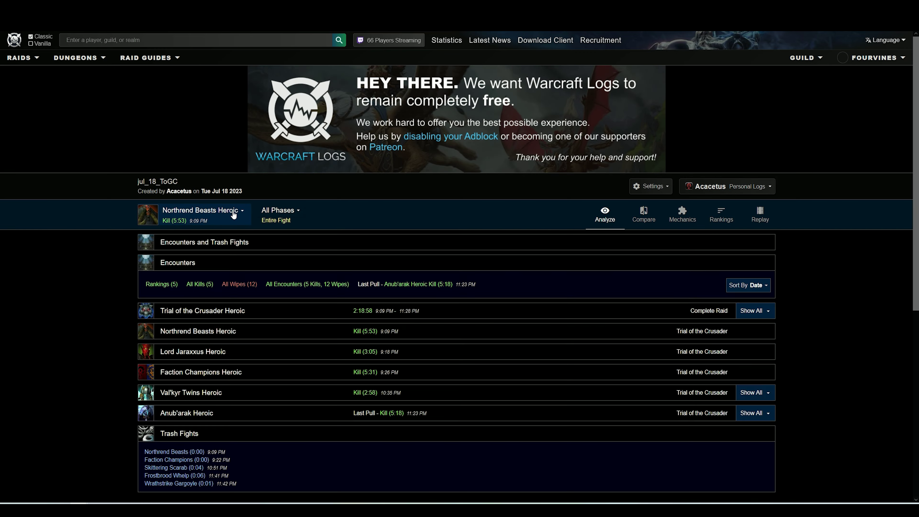
left_click(196, 351)
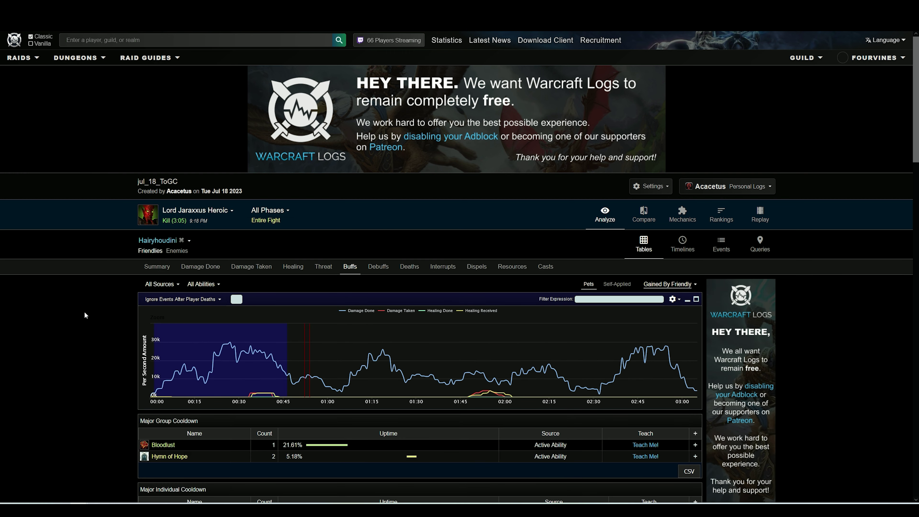
Review Lord Jaraxxus buff and cooldown uptimes, including Wild Magic and Bloodlust at 21.61%.
scroll(84, 311, "down", 1)
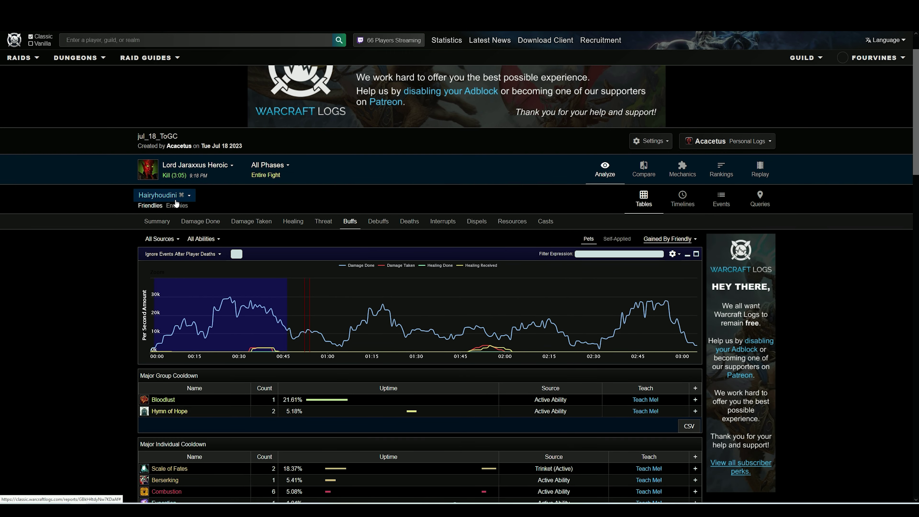
scroll(63, 288, "down", 1)
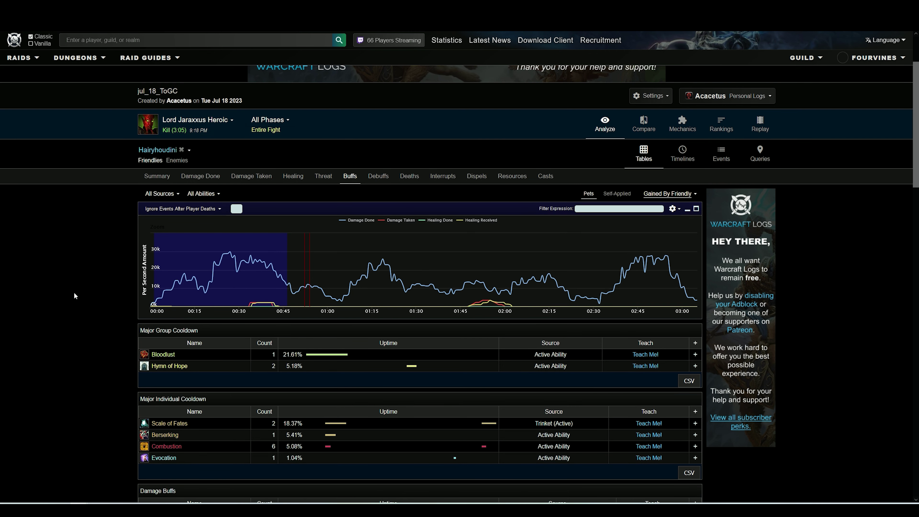
scroll(72, 291, "down", 4)
scroll(163, 329, "down", 5)
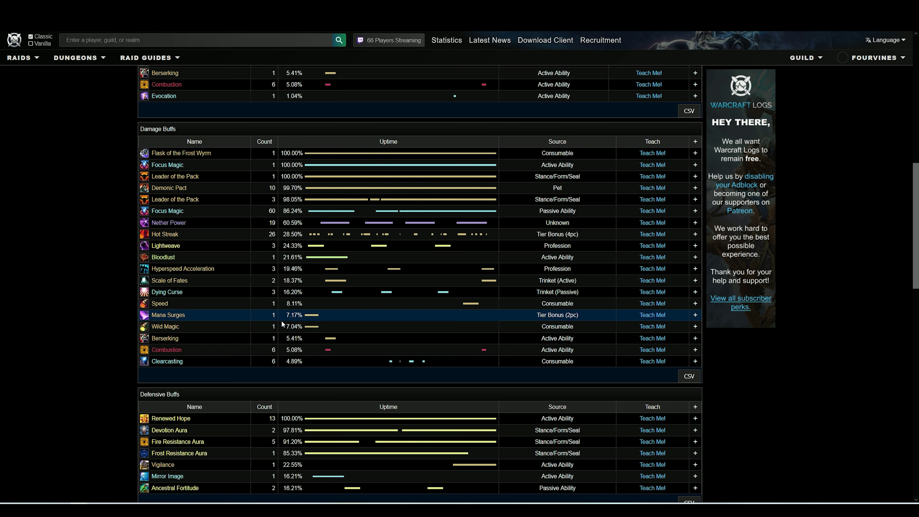
mouse_move(146, 328)
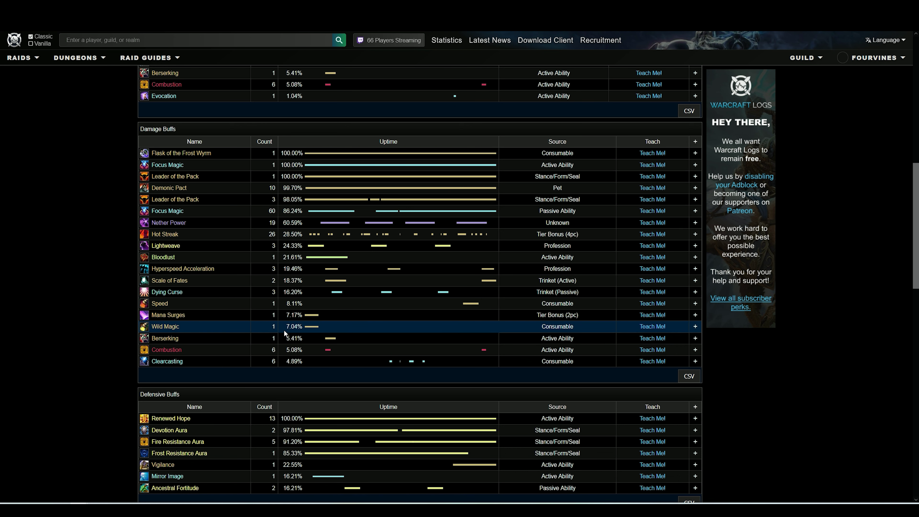
scroll(335, 331, "up", 1)
mouse_move(147, 374)
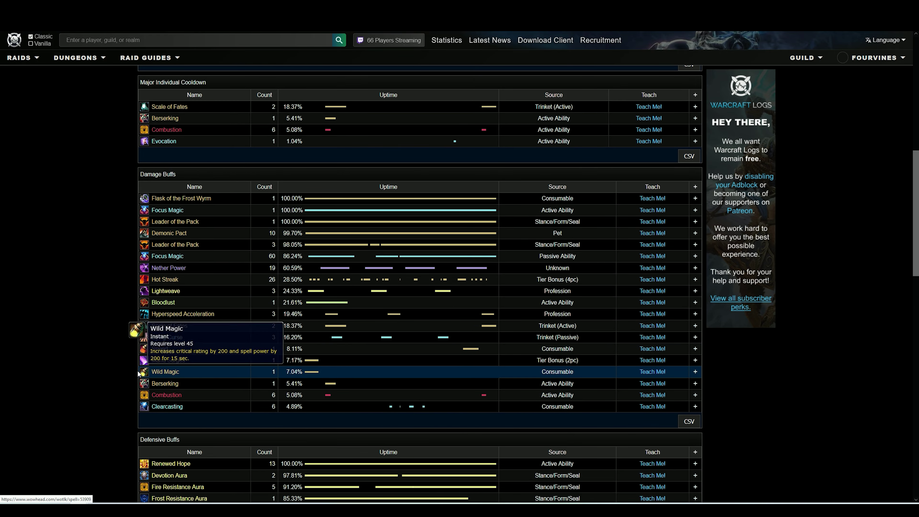
scroll(273, 367, "up", 9)
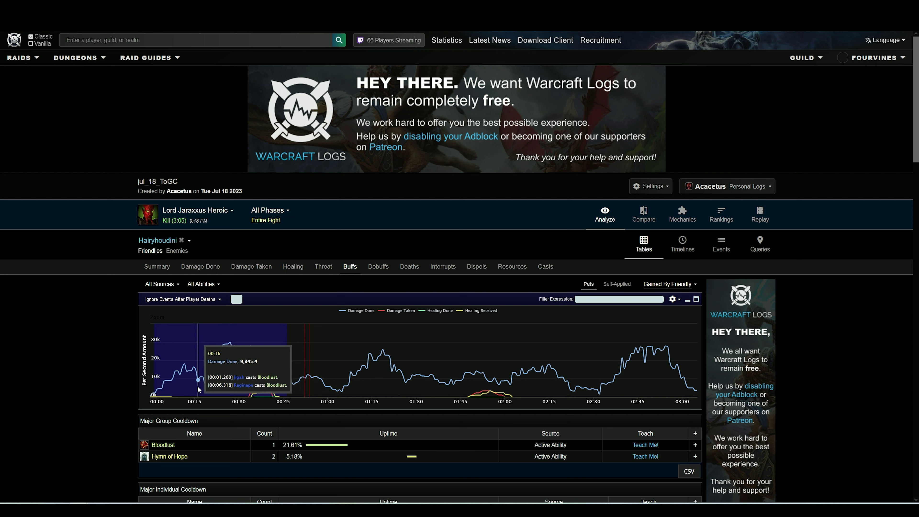
Zoom the damage graph to the first 16 seconds and view its Damage Done table, 10,669.9 total DPS.
left_click_drag(201, 386, 93, 382)
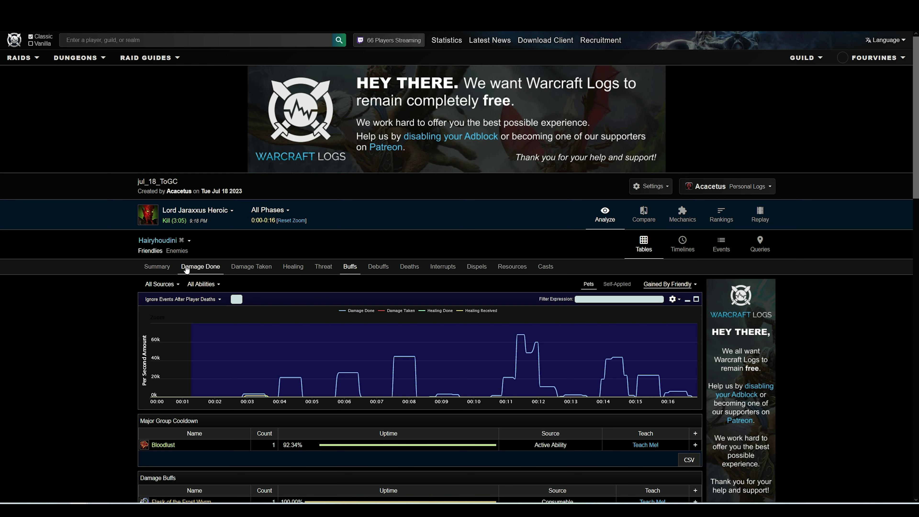
left_click(189, 267)
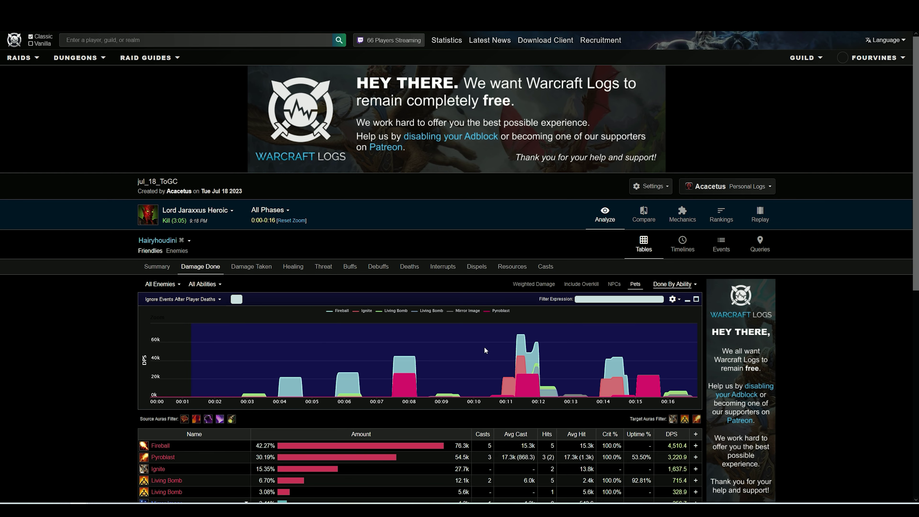
scroll(551, 448, "down", 5)
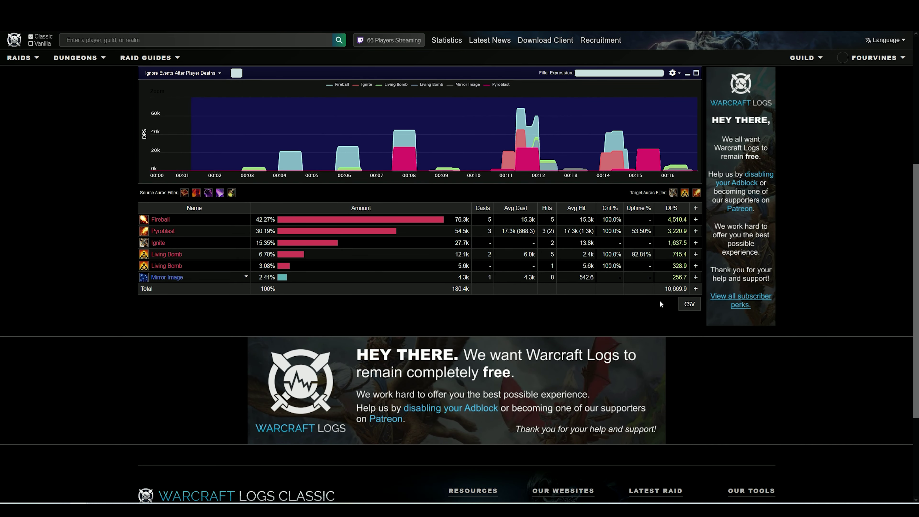
double_click(672, 289)
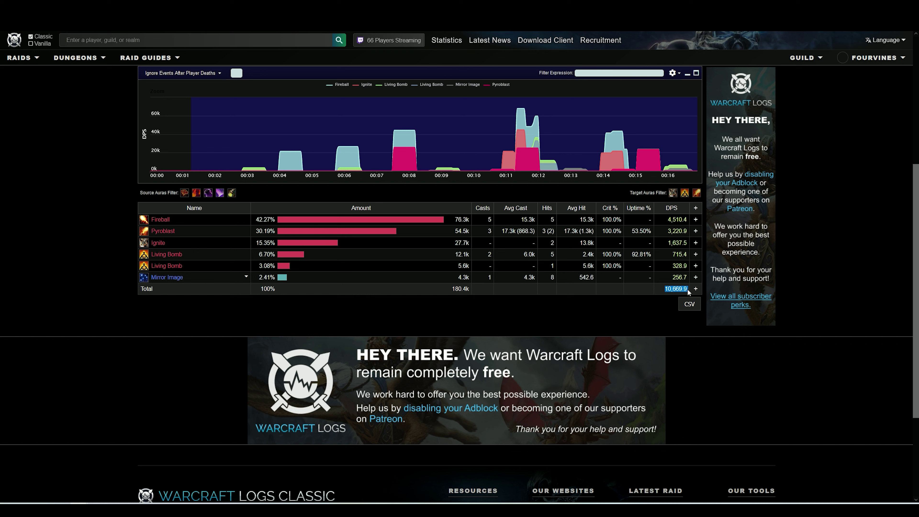
left_click(424, 306)
Reset the zoom to Entire Fight, showing 13,761.2 total DPS with Fireball at 35.59%.
scroll(434, 322, "up", 1)
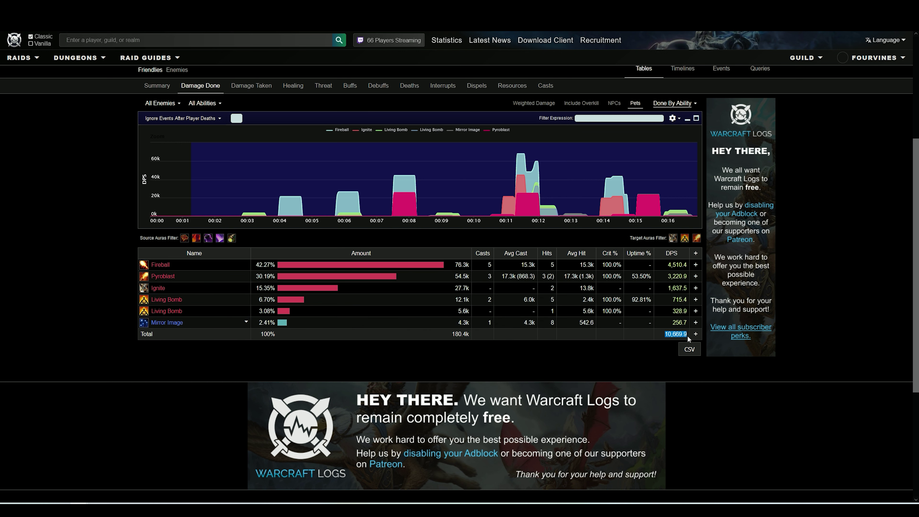
scroll(379, 271, "up", 5)
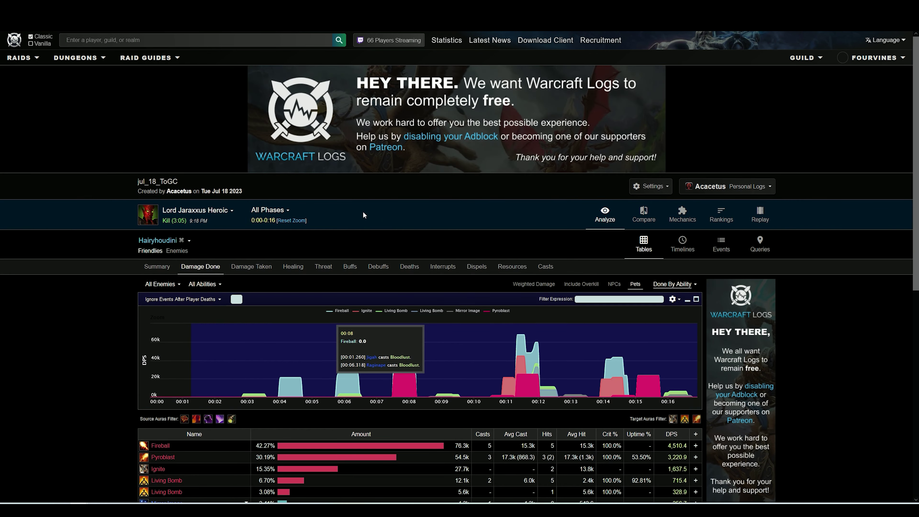
left_click(295, 221)
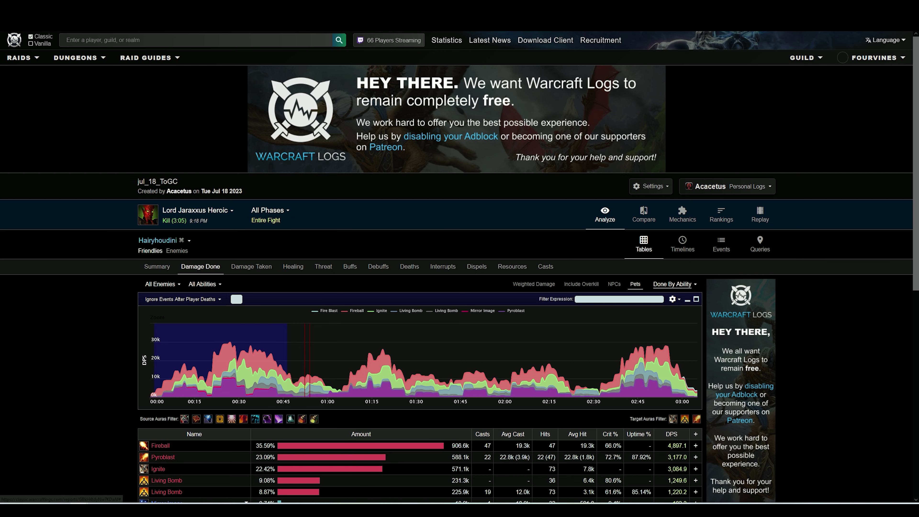
scroll(89, 311, "down", 3)
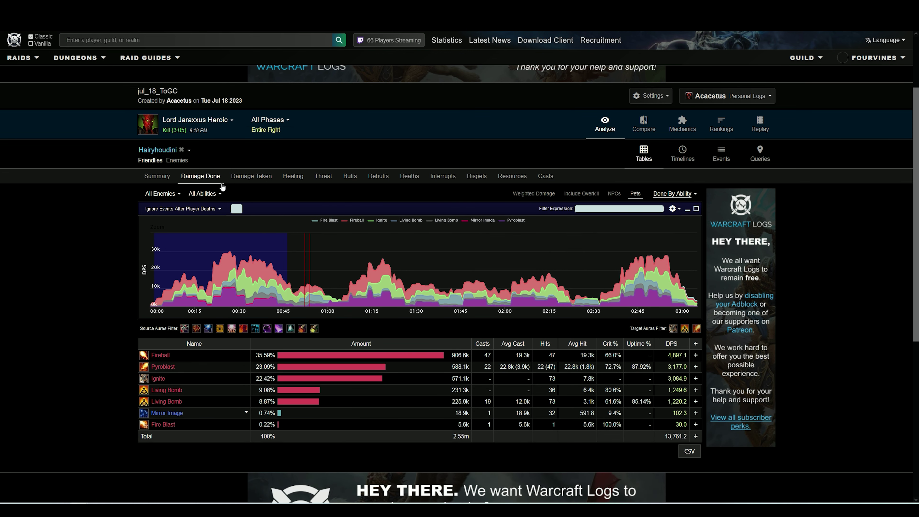
Show the Lord Jaraxxus Buffs uptimes, then bring up the report's encounter list to pick Northrend Beasts Heroic.
left_click(349, 177)
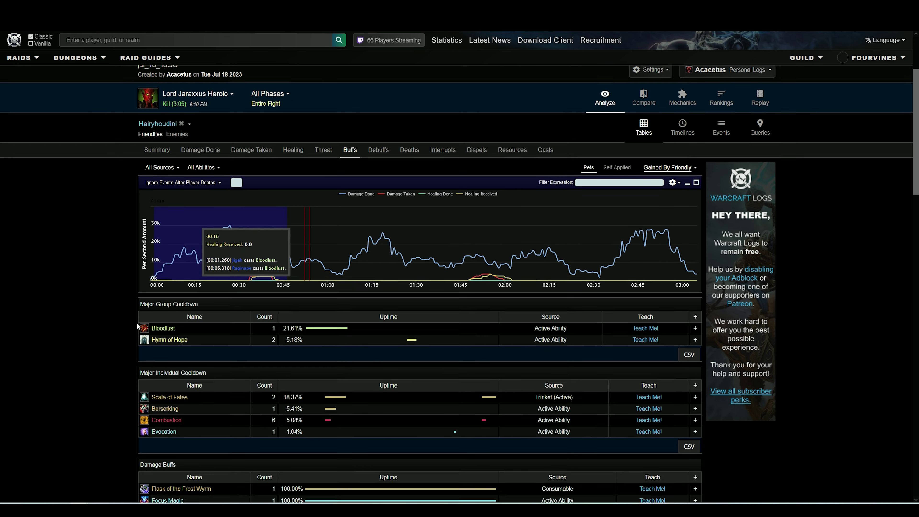
scroll(135, 323, "down", 5)
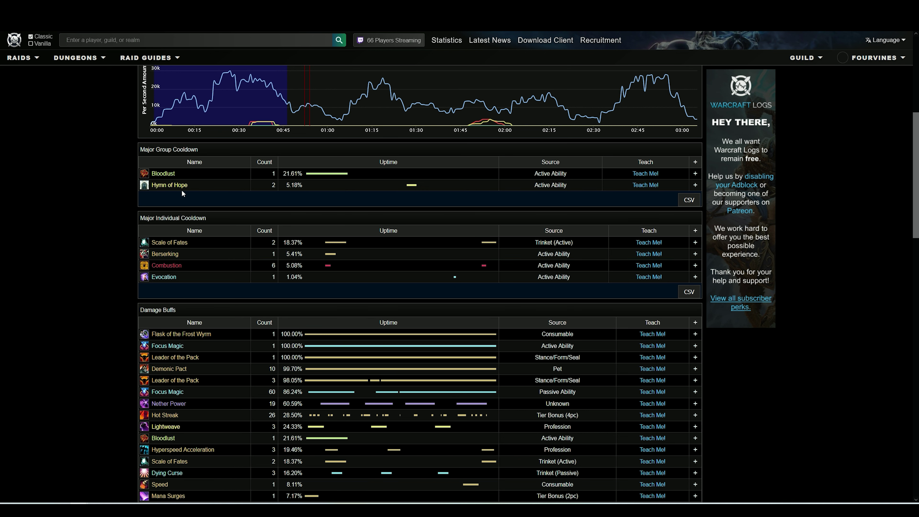
mouse_move(149, 245)
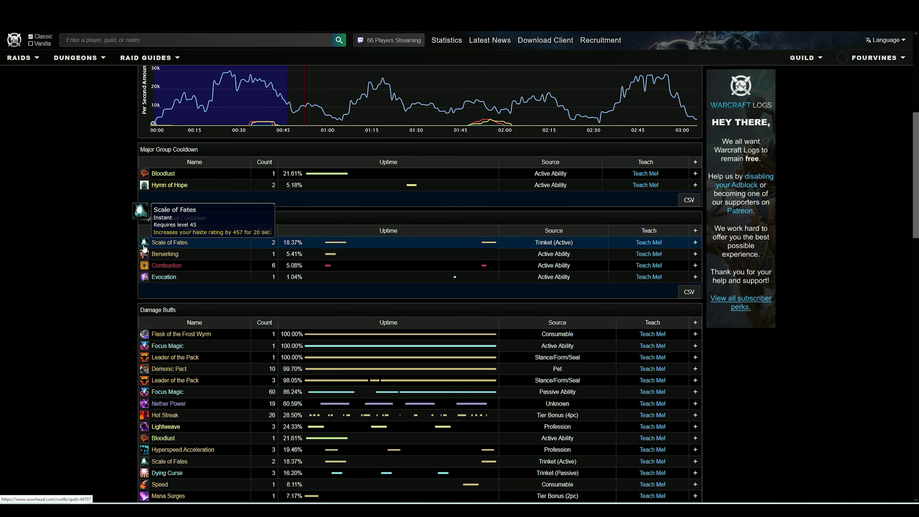
scroll(290, 268, "up", 2)
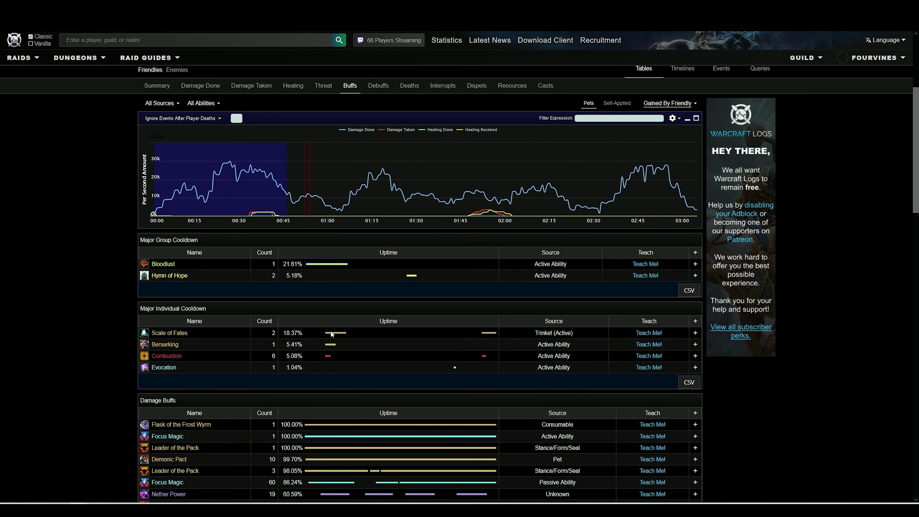
scroll(313, 334, "up", 2)
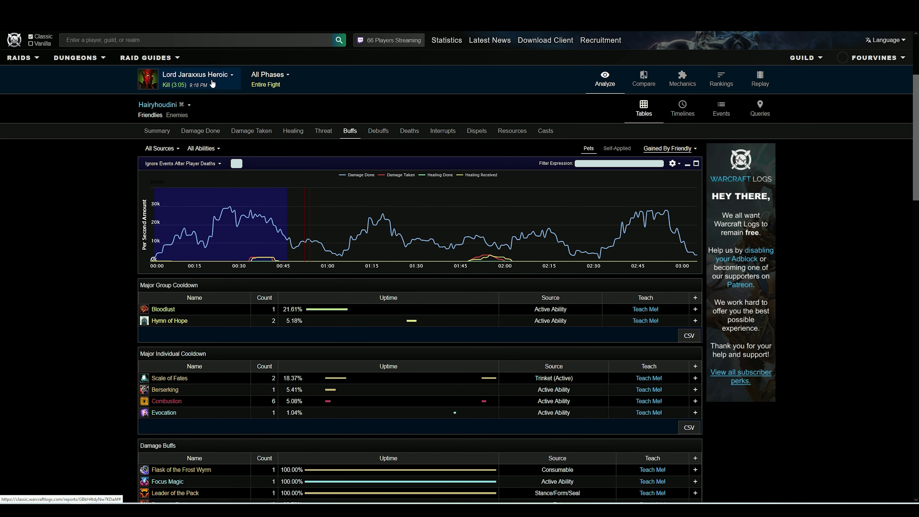
left_click(207, 90)
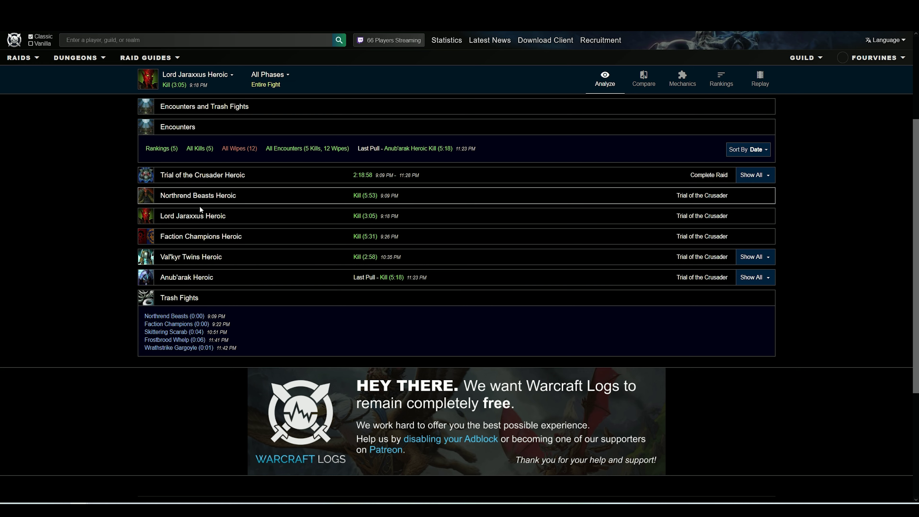
left_click(215, 196)
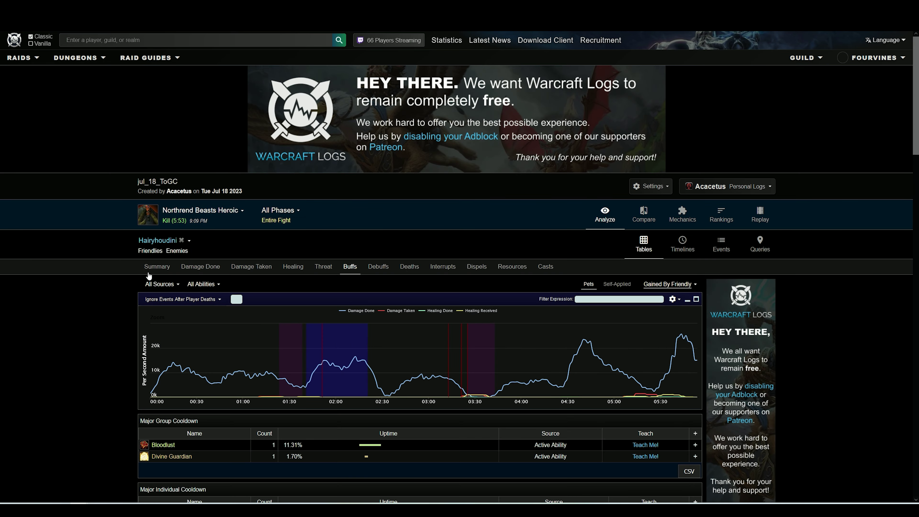
scroll(217, 286, "down", 5)
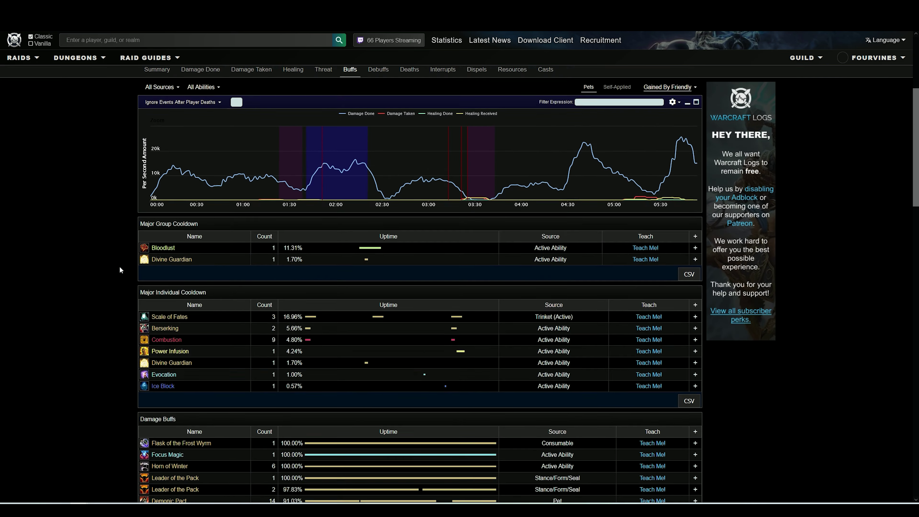
scroll(313, 339, "up", 3)
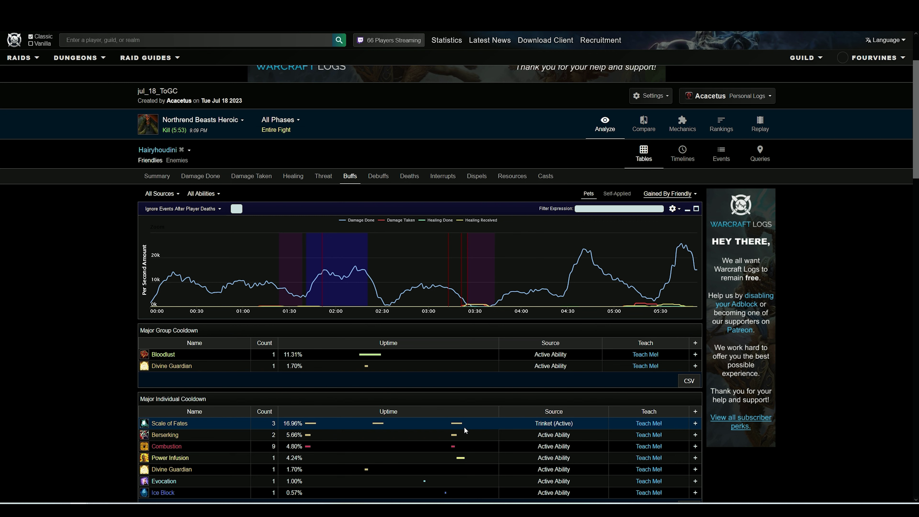
scroll(464, 426, "down", 2)
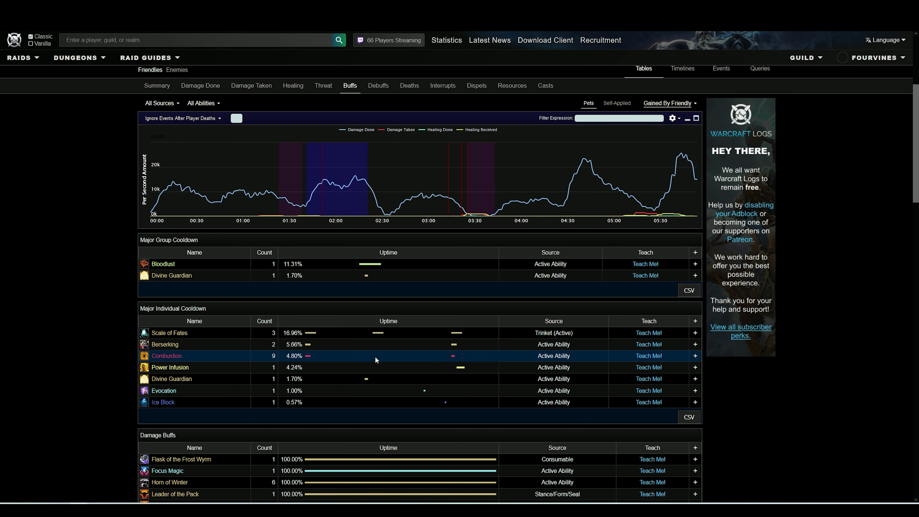
mouse_move(146, 358)
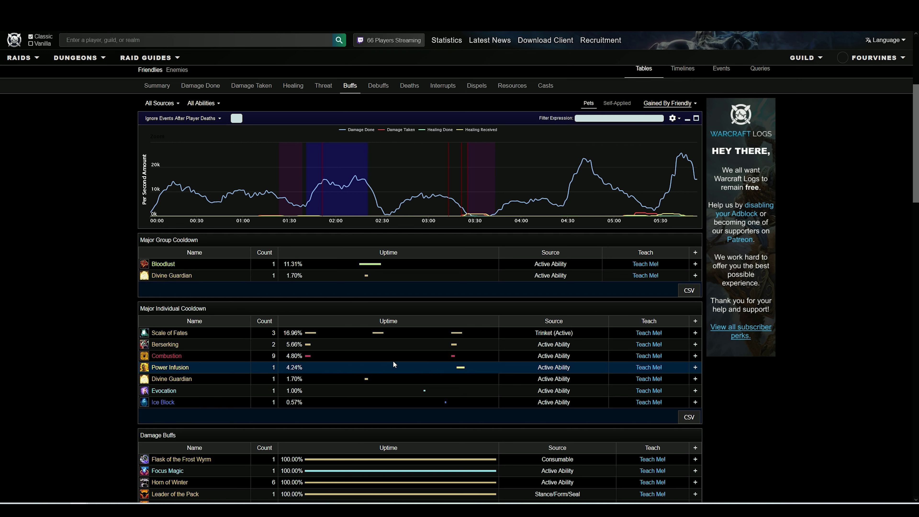
scroll(361, 344, "up", 3)
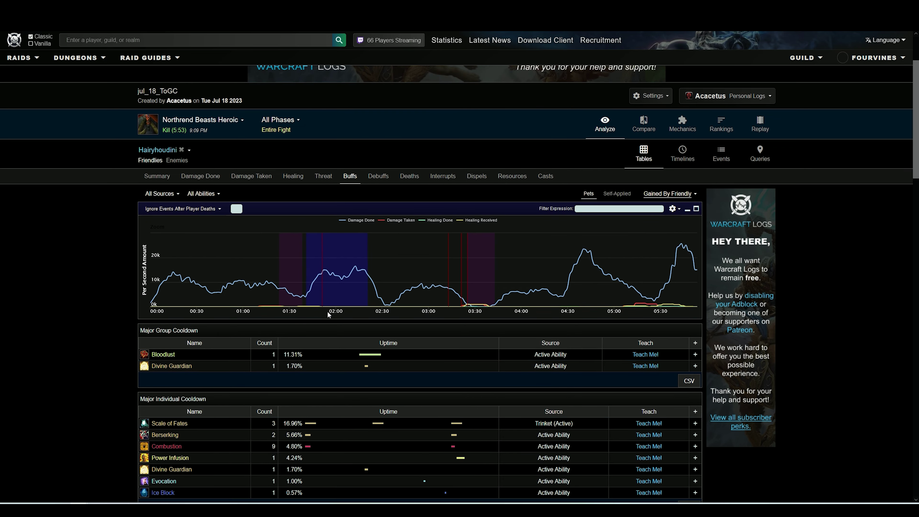
scroll(409, 358, "down", 7)
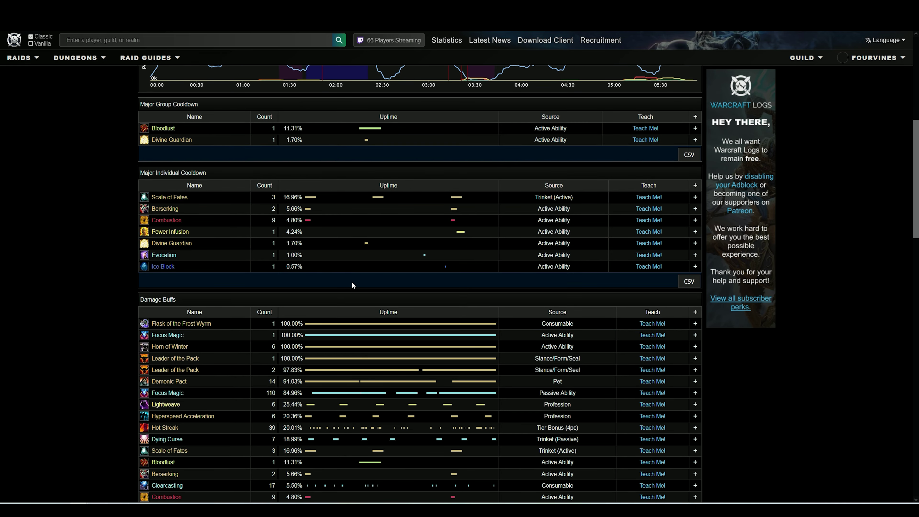
scroll(356, 280, "down", 3)
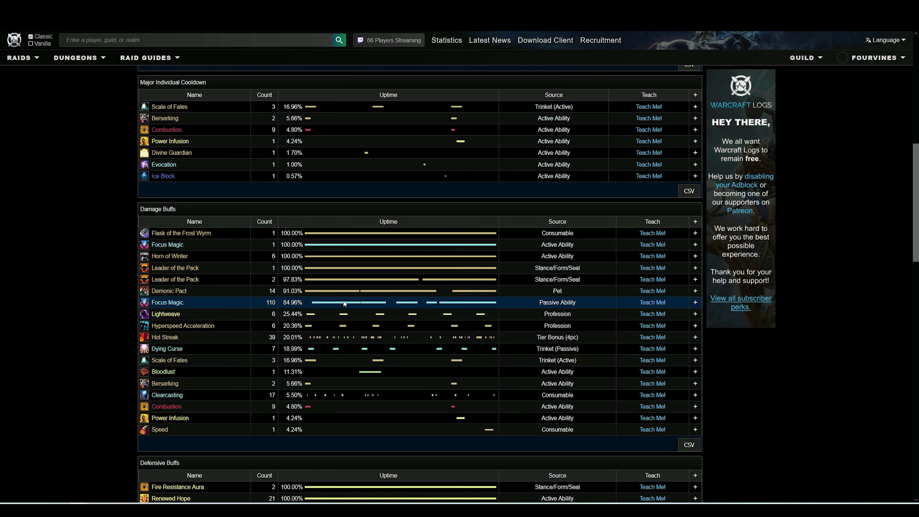
scroll(415, 301, "up", 5)
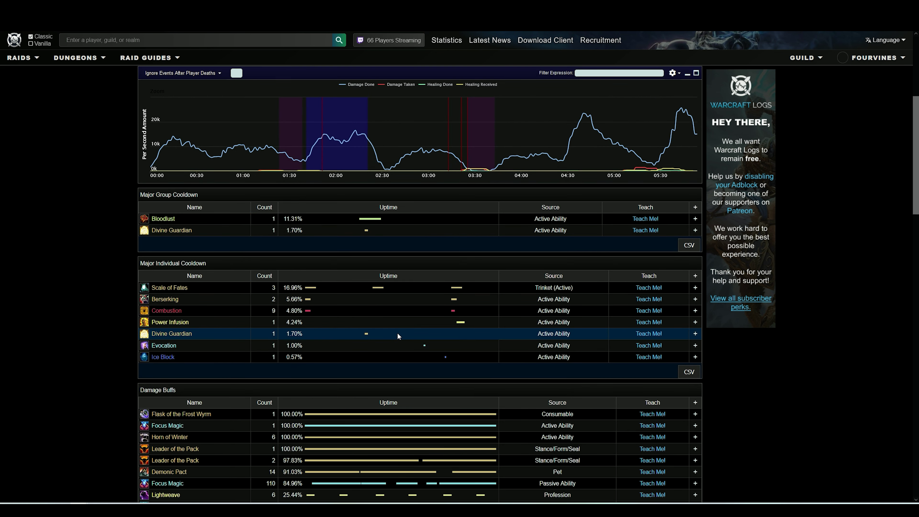